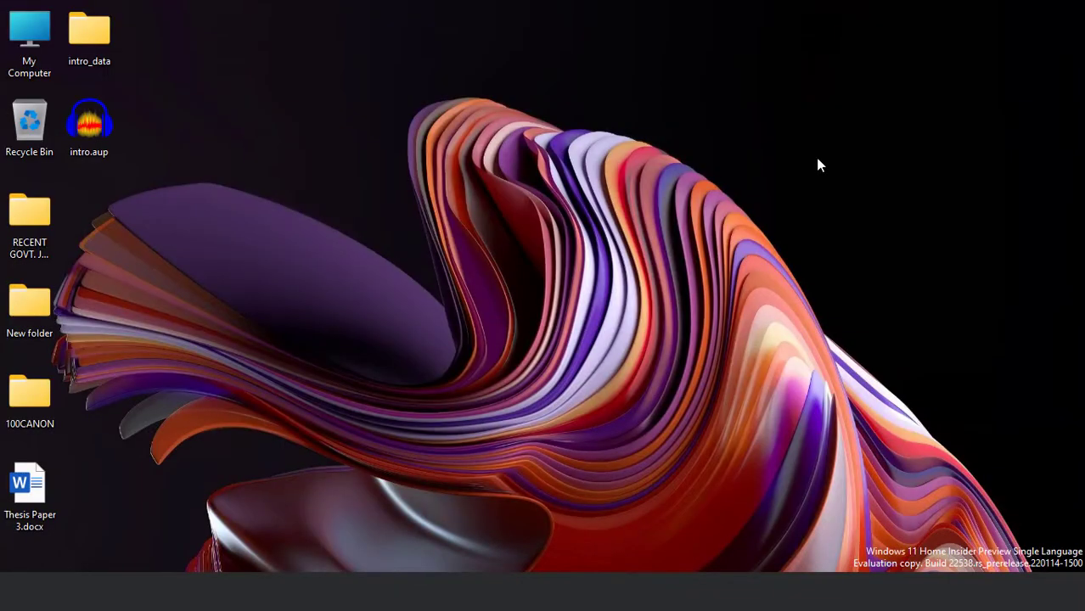
# Step: Move Thesis Paper 3.docx to mid-desktop, confirm it has no previous versions, and check drive H: in My Computer
pyautogui.moveTo(39, 495); pyautogui.dragTo(338, 223)
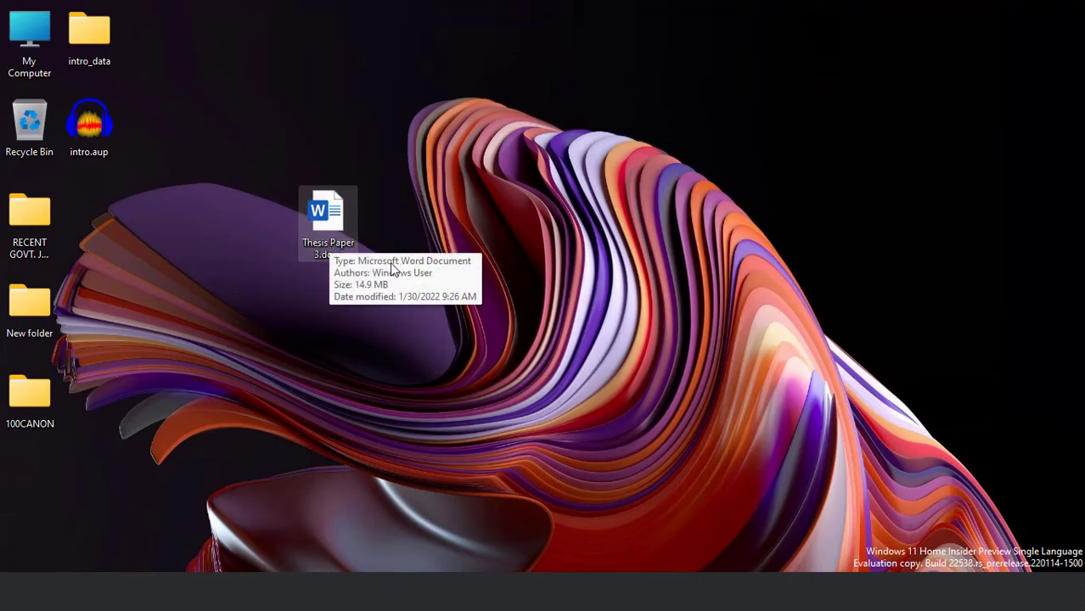
pyautogui.hotkey('alt', 'Return')
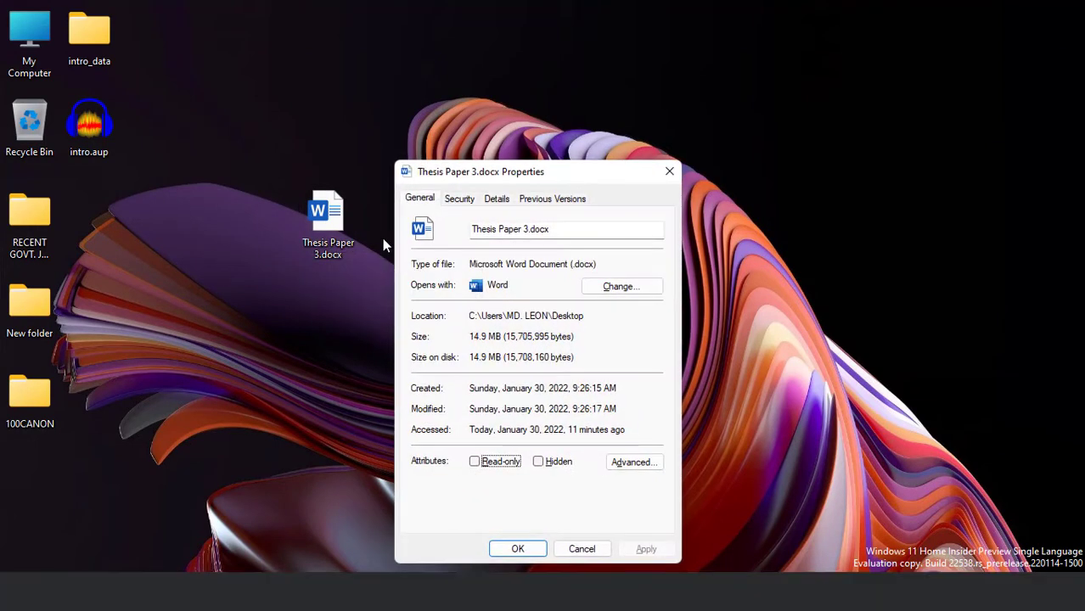
pyautogui.click(567, 200)
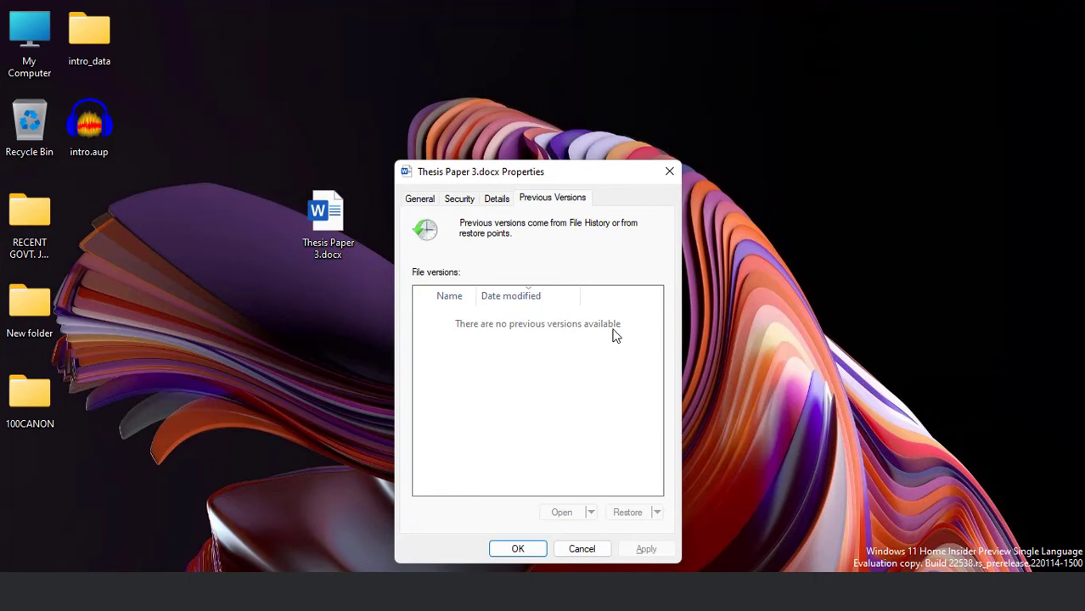
pyautogui.click(666, 171)
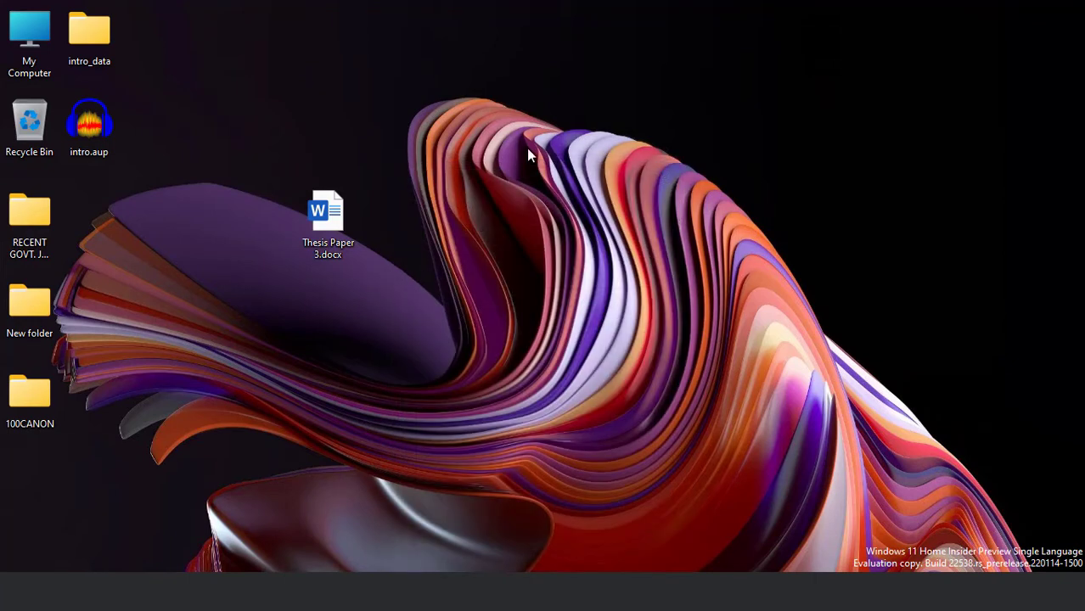
pyautogui.doubleClick(41, 39)
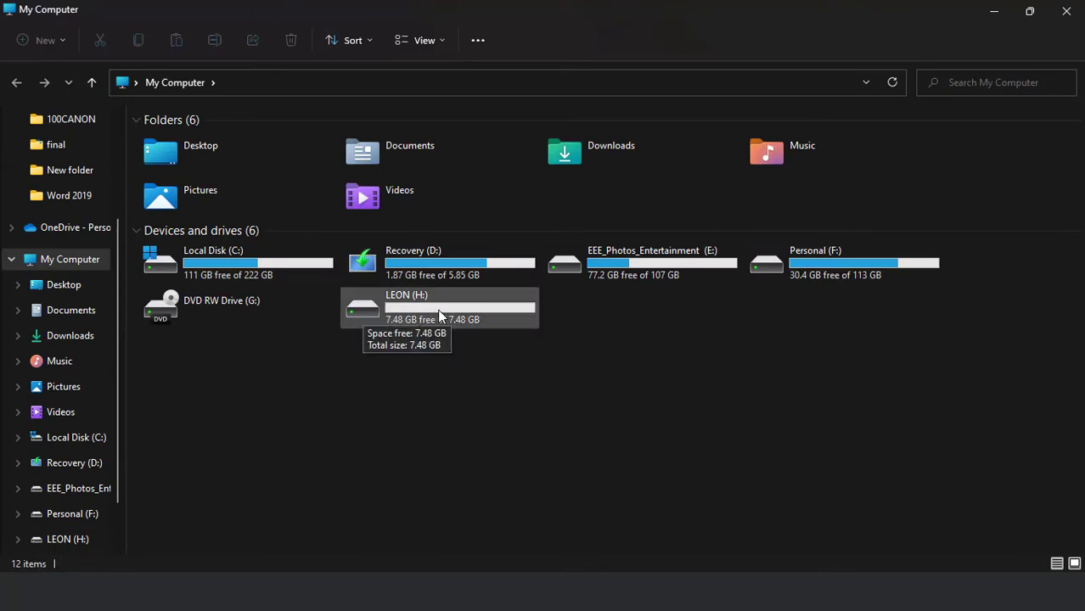
pyautogui.click(1066, 11)
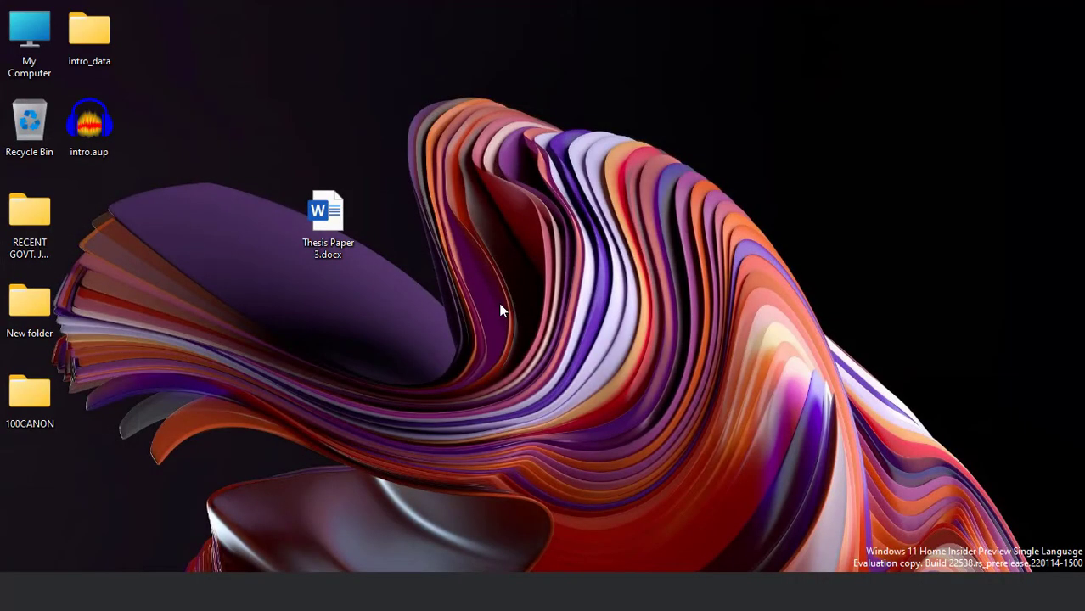
# Step: Launch Control Panel from the Run box with 'control panel' and open File History
pyautogui.press('super+r')
pyautogui.moveTo(293, 391); pyautogui.dragTo(548, 228)
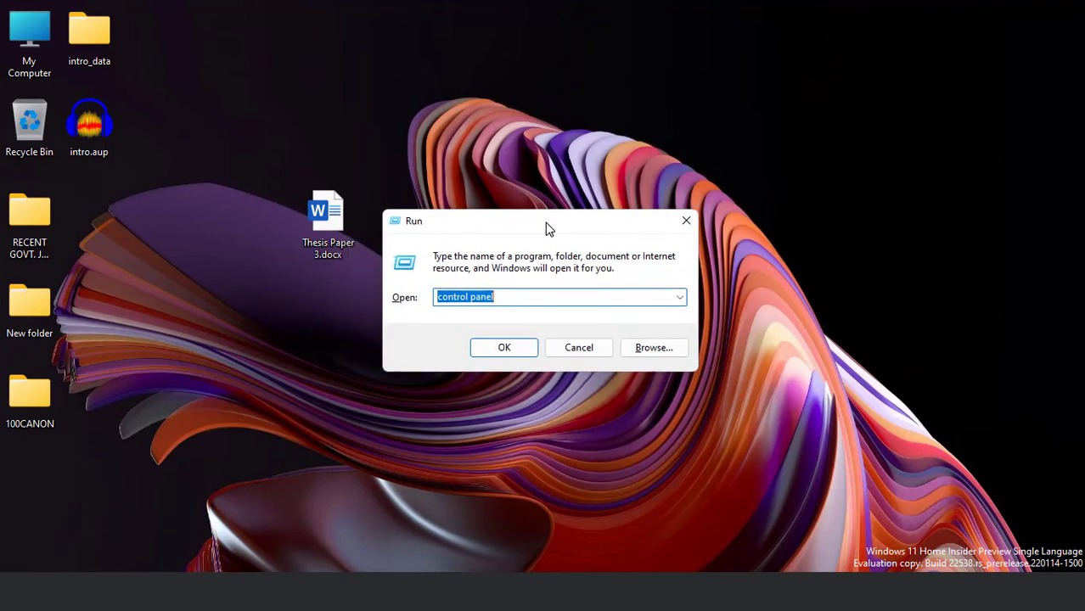
pyautogui.click(512, 300)
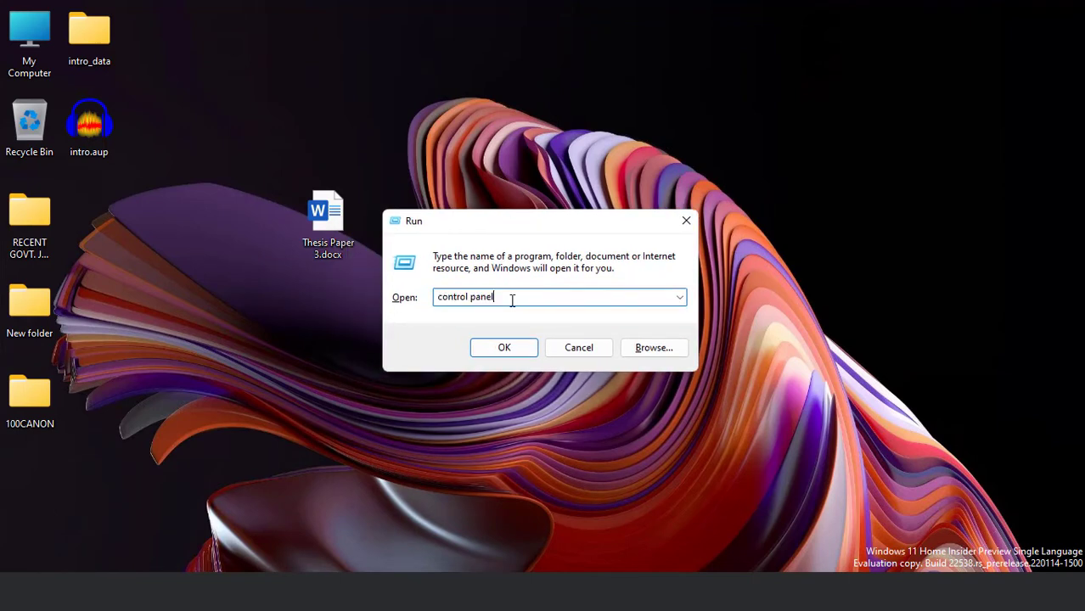
pyautogui.click(504, 349)
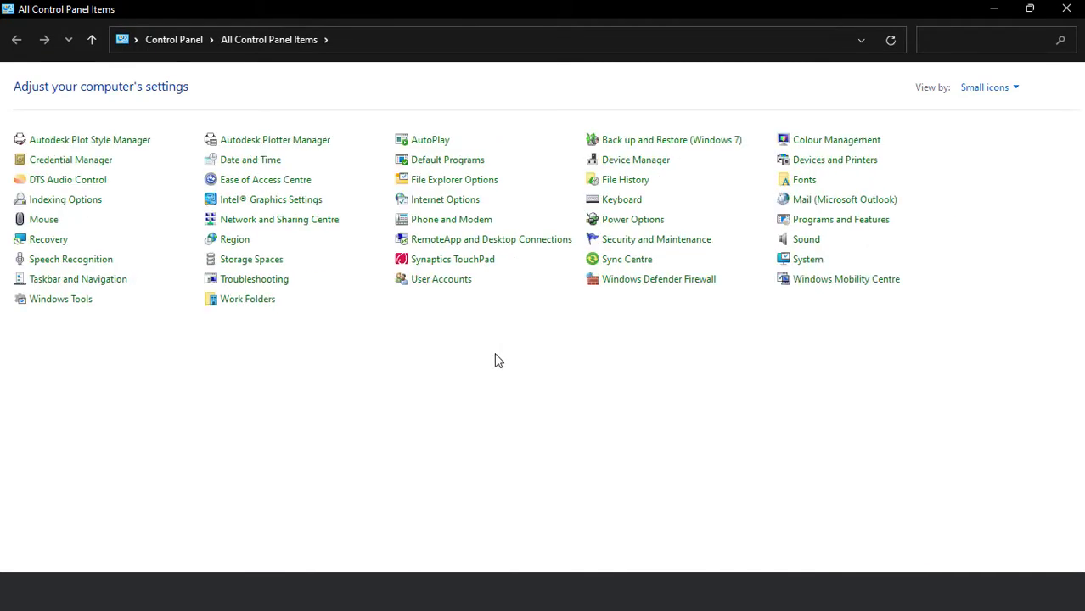
pyautogui.click(631, 182)
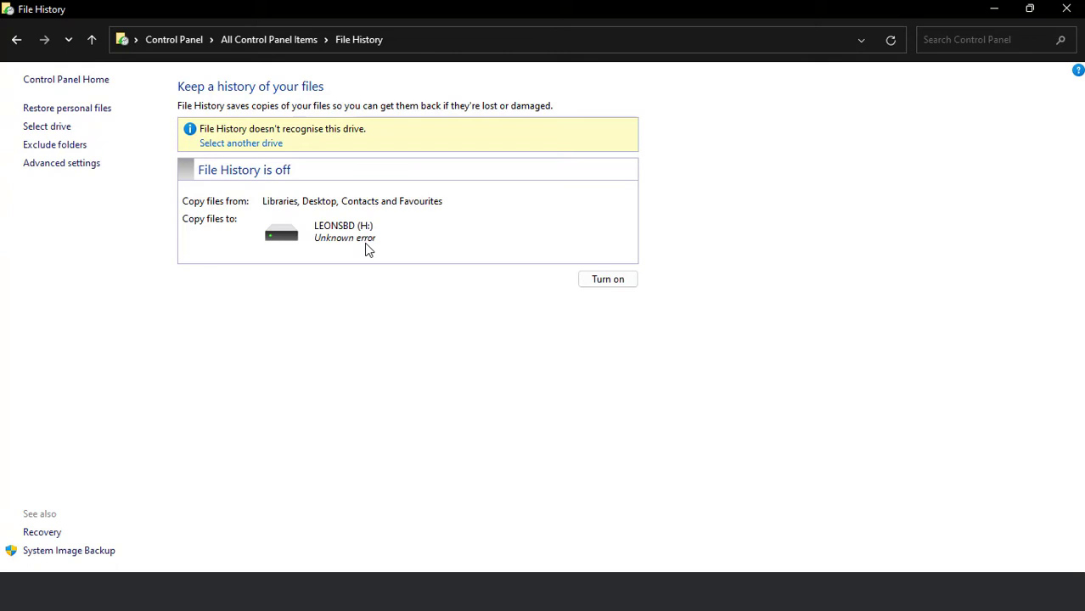
# Step: Switch the File History drive to LEON (H:) without moving old backups, then close the window
pyautogui.click(252, 144)
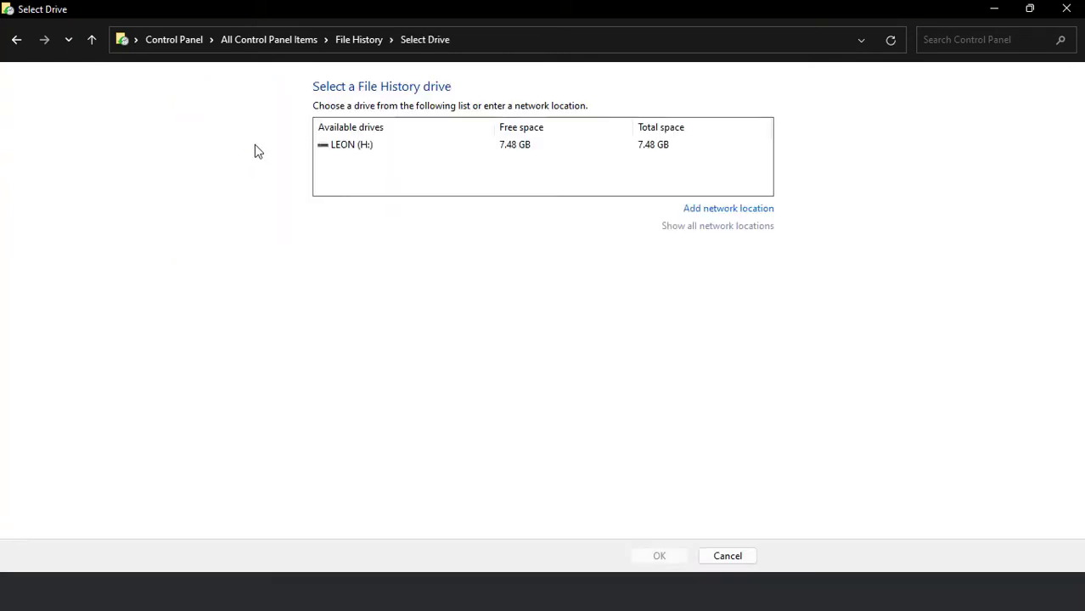
pyautogui.click(351, 151)
pyautogui.click(656, 556)
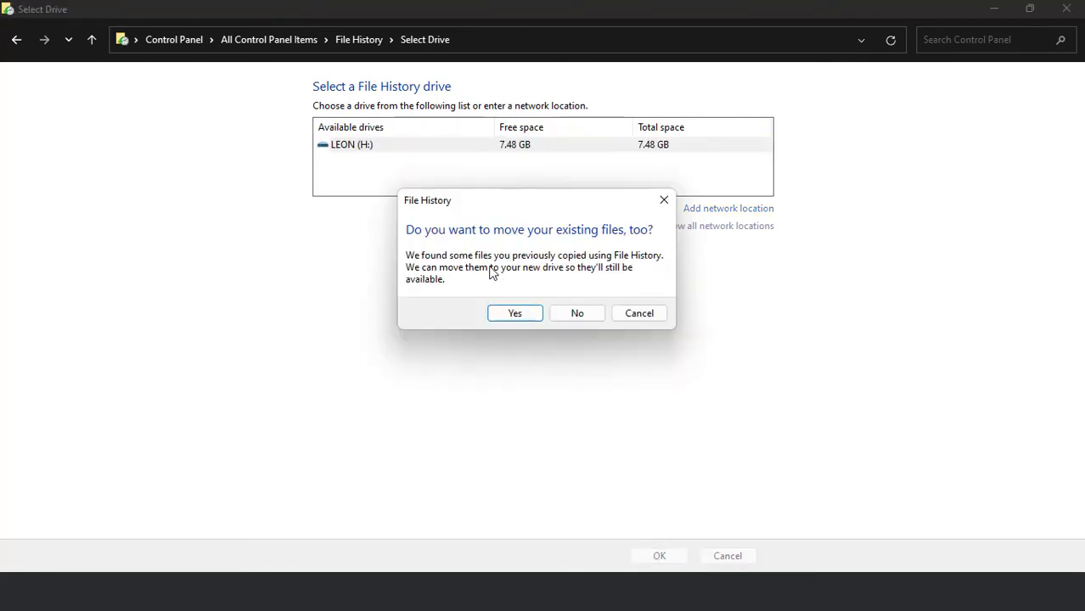
pyautogui.click(584, 314)
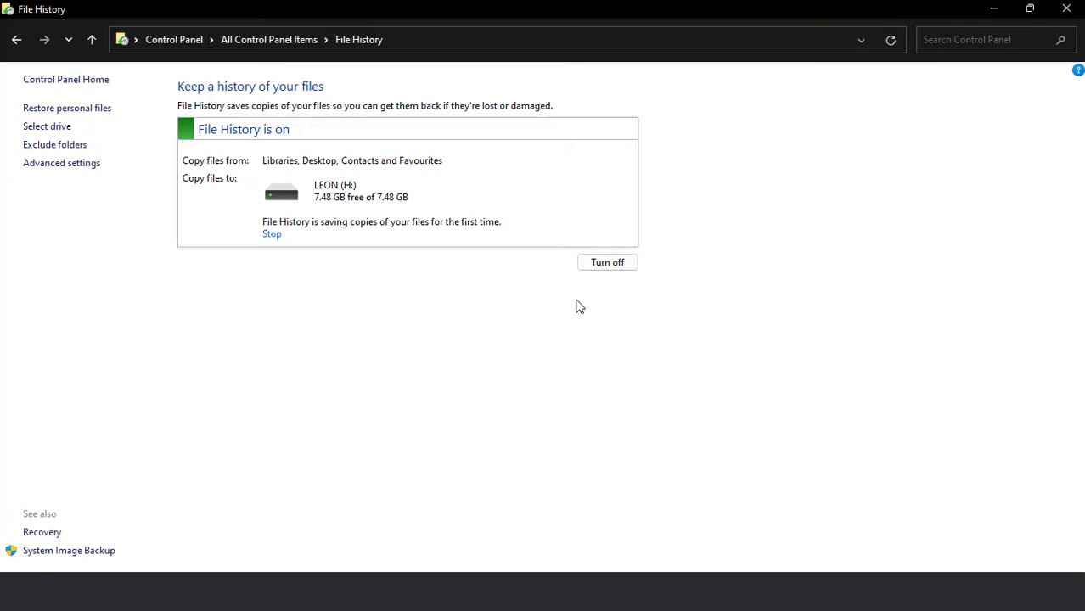
pyautogui.click(1067, 10)
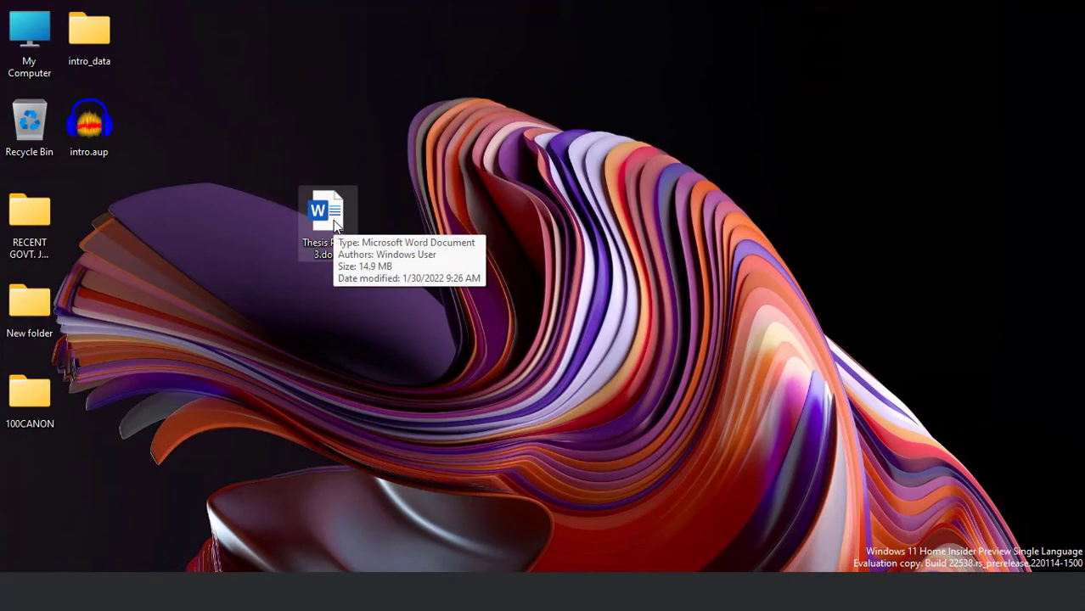
# Step: Open Thesis Paper 3.docx in Word and delete its cover picture
pyautogui.doubleClick(327, 216)
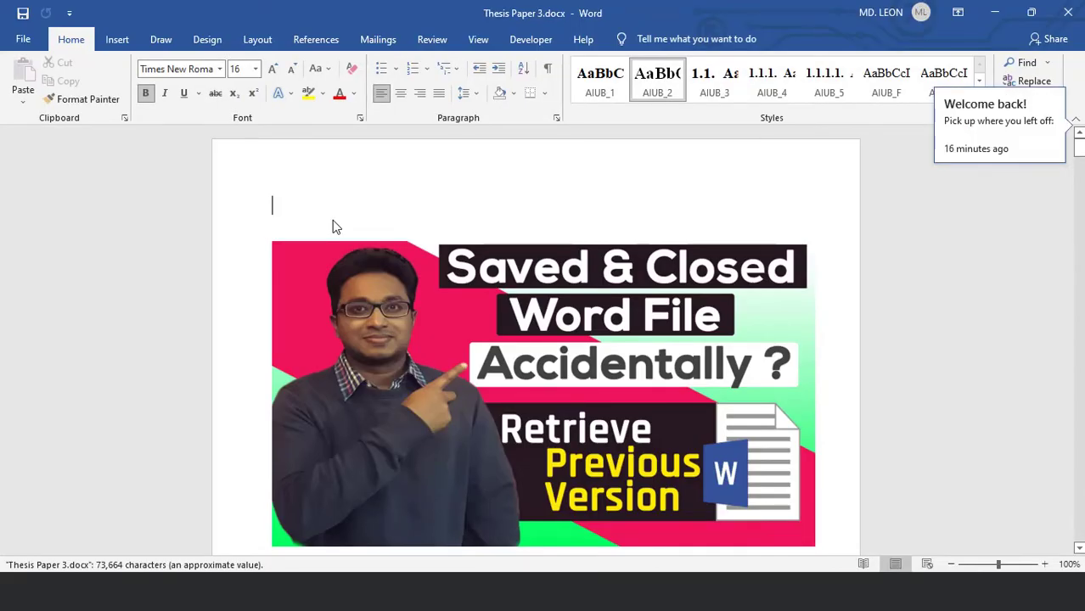
pyautogui.scroll(-1, 633, 344)
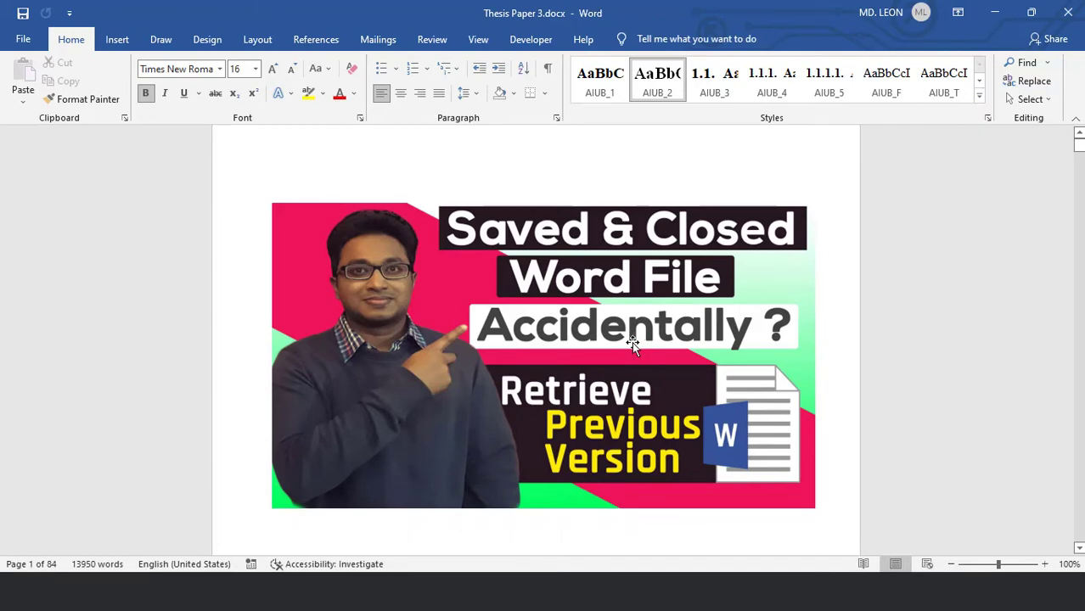
pyautogui.click(633, 344)
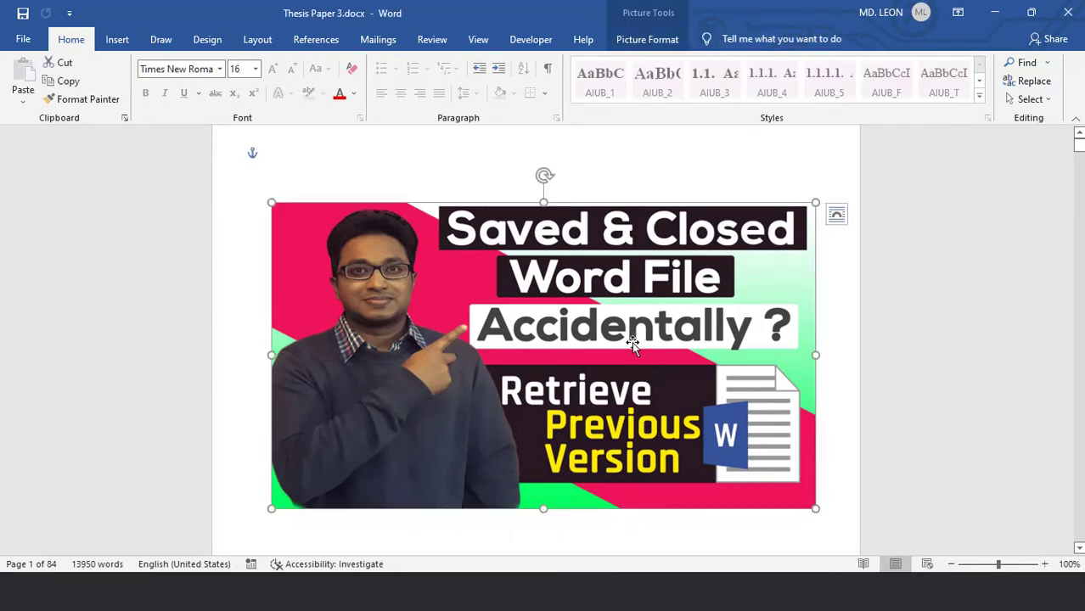
pyautogui.scroll(-1, 633, 344)
pyautogui.press('Delete')
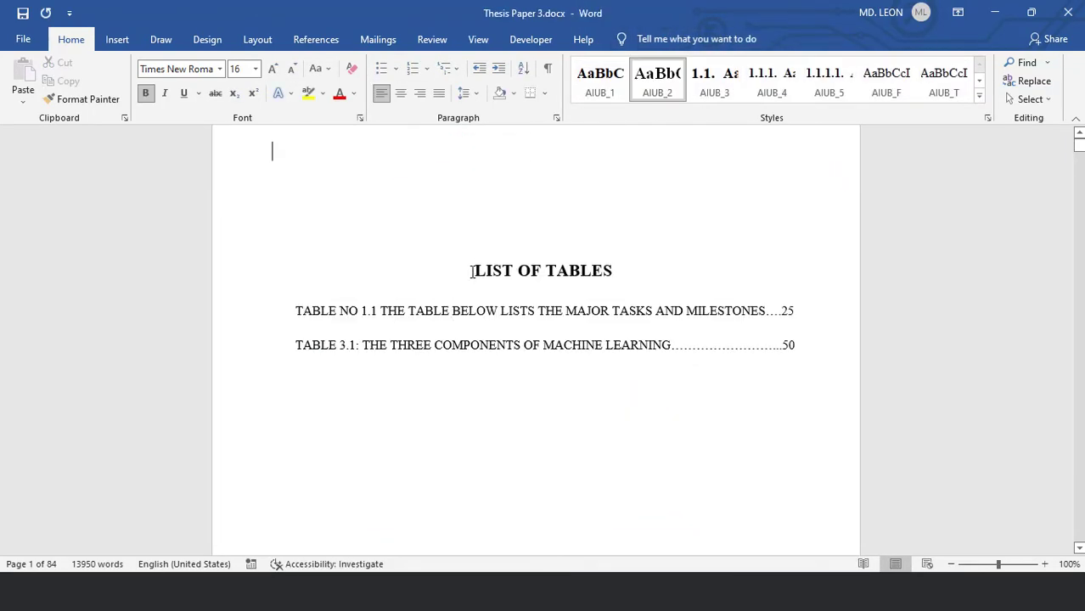
# Step: Delete the LIST OF TABLES section, save the document, and close Word
pyautogui.moveTo(472, 270); pyautogui.dragTo(815, 367)
pyautogui.press('Delete')
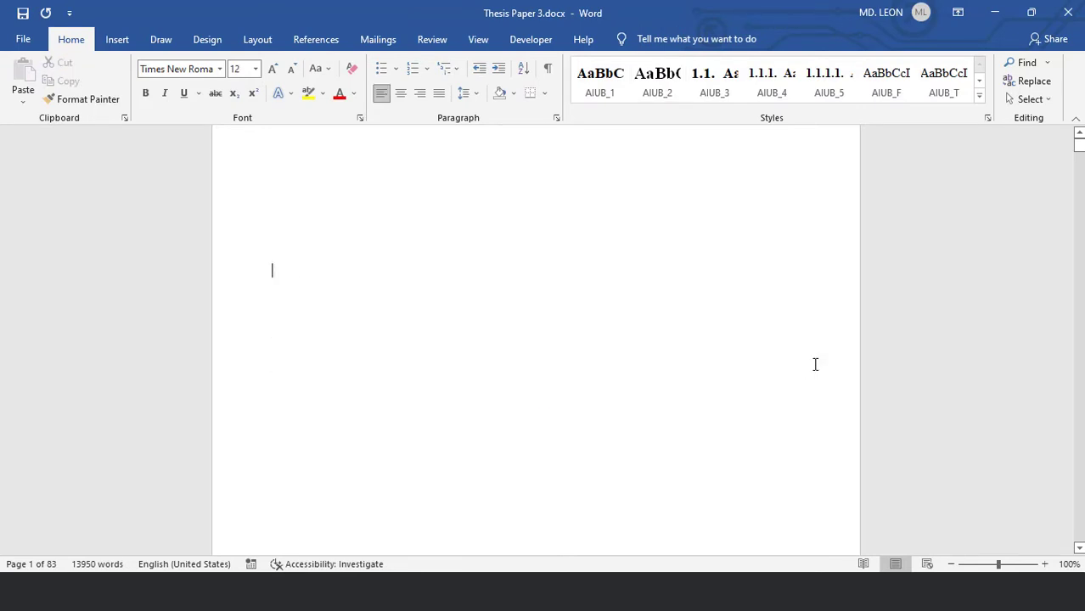
pyautogui.click(23, 14)
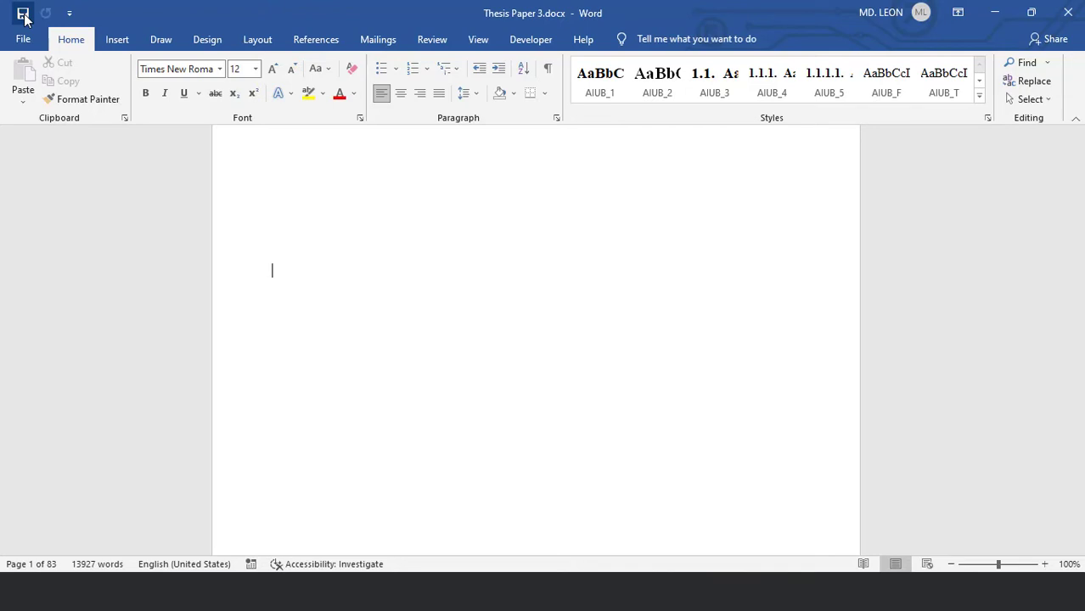
pyautogui.click(1067, 12)
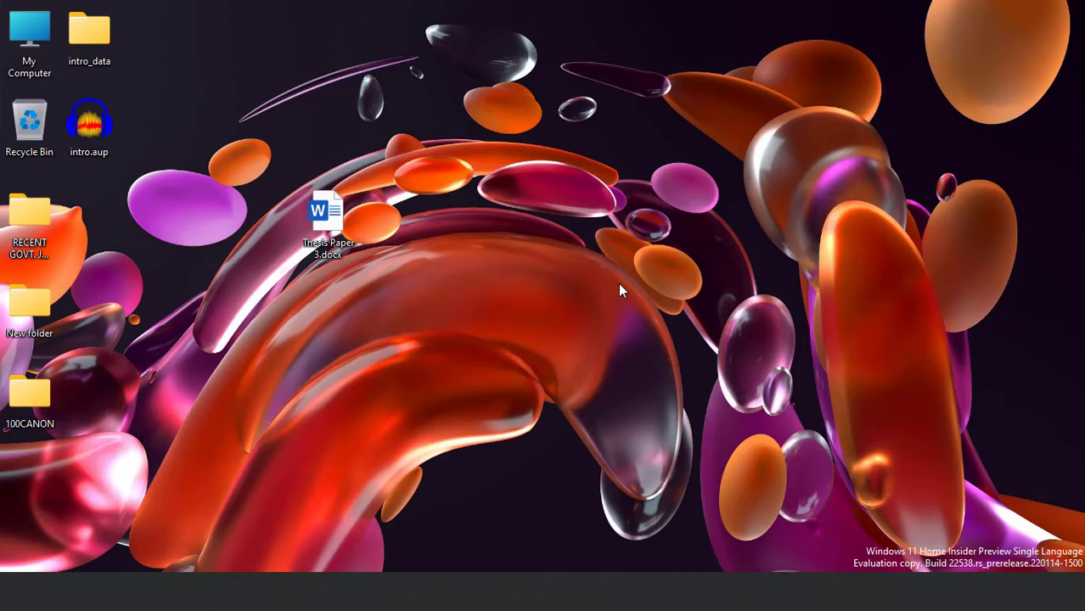
# Step: Reopen File History through Control Panel from the Run box, turn it off, and close the window
pyautogui.press('super+r')
pyautogui.moveTo(197, 413); pyautogui.dragTo(512, 239)
pyautogui.click(443, 365)
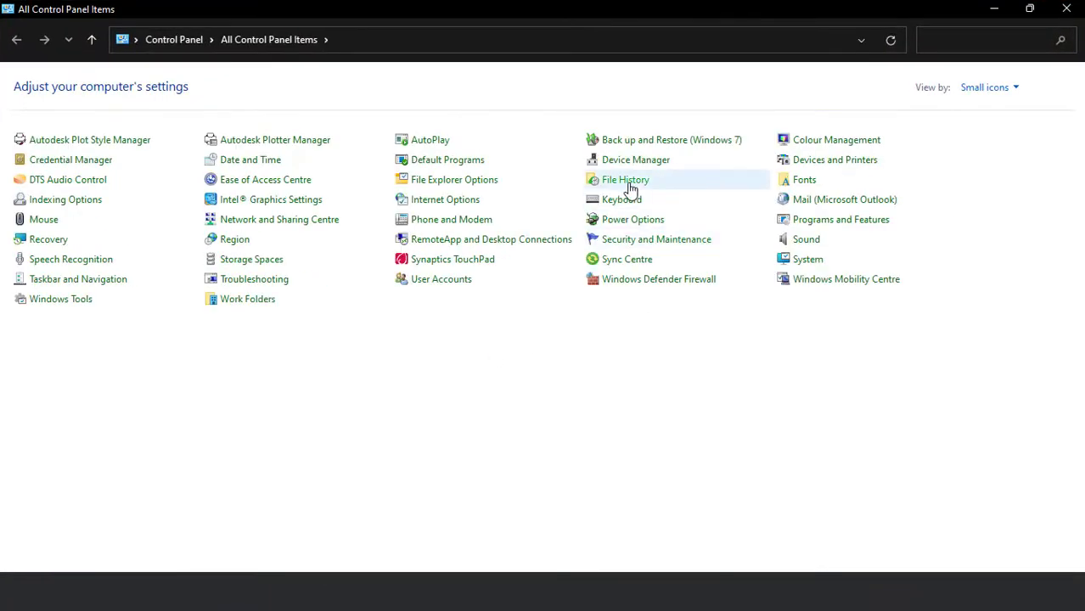
pyautogui.click(629, 184)
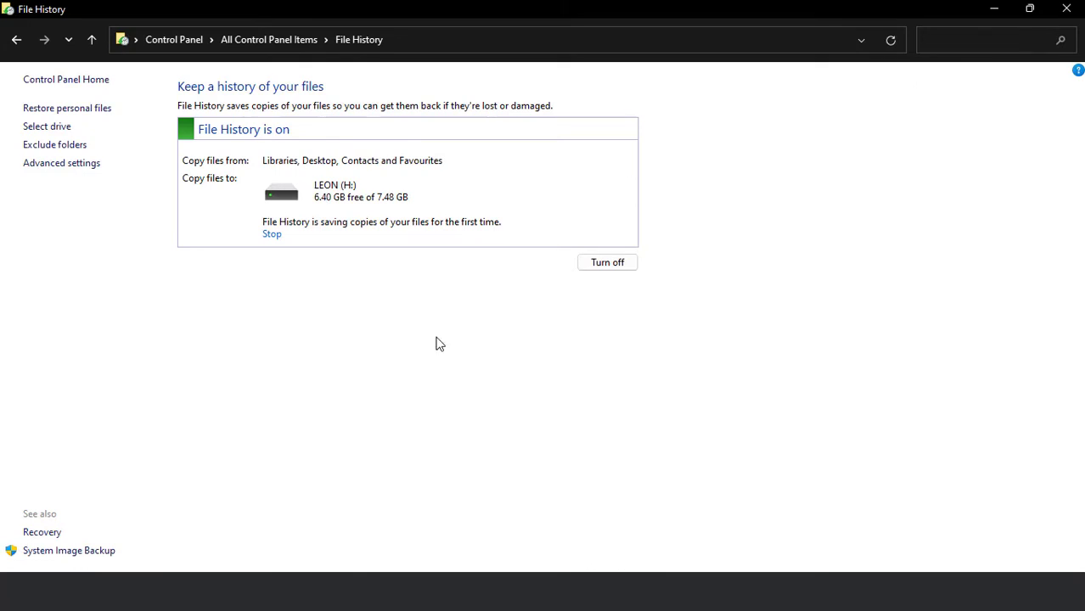
pyautogui.click(608, 263)
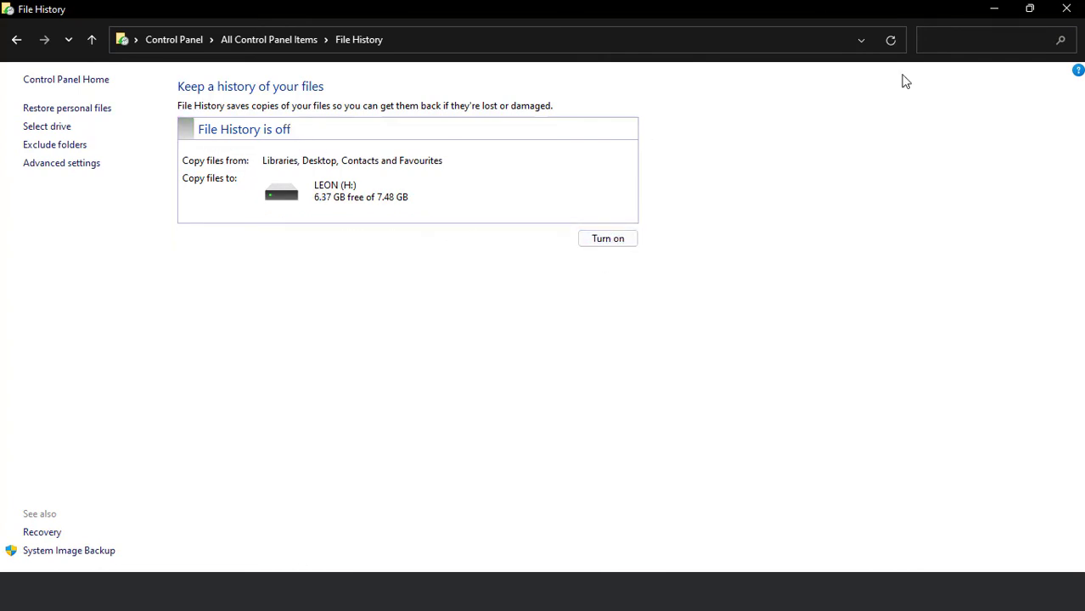
pyautogui.click(1066, 8)
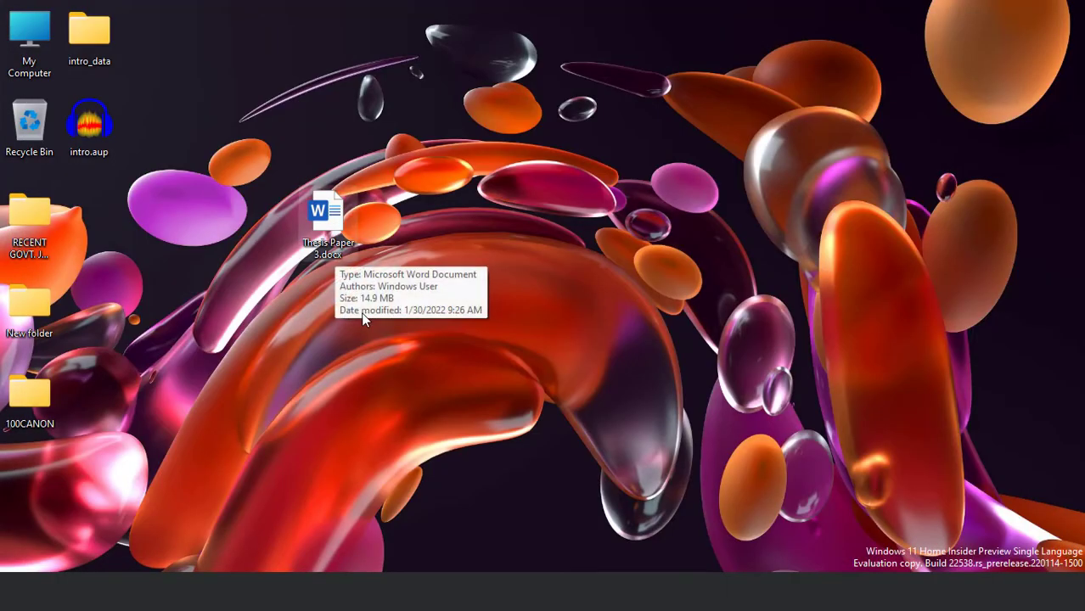
# Step: Open the 1/30/2022 9:26 AM previous version of Thesis Paper 3.docx from its Properties
pyautogui.keyDown('alt'); pyautogui.doubleClick(328, 222); pyautogui.keyUp('alt')
pyautogui.click(490, 200)
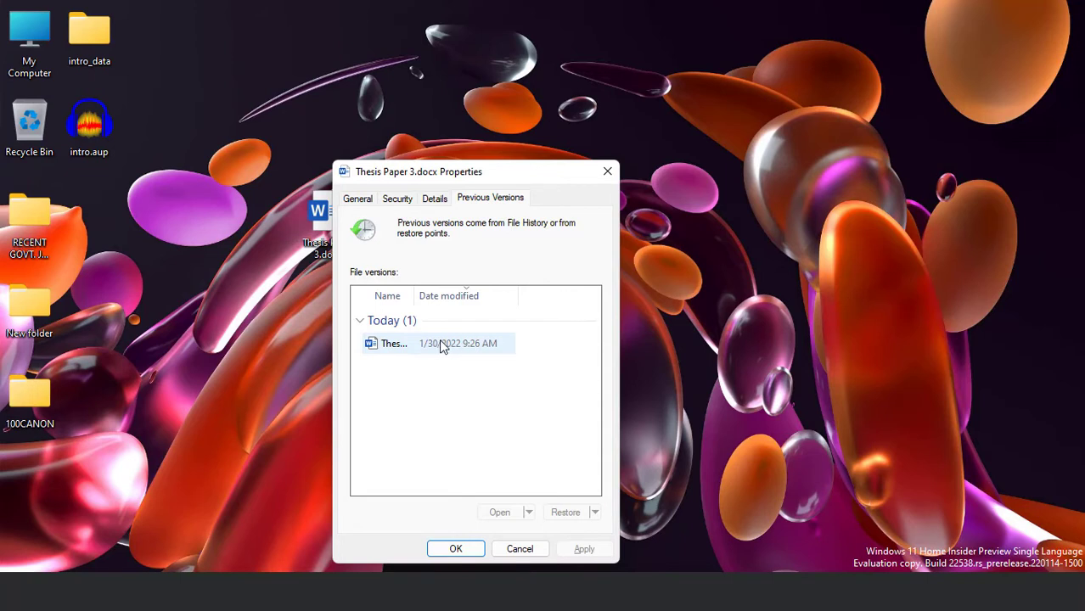
pyautogui.click(441, 346)
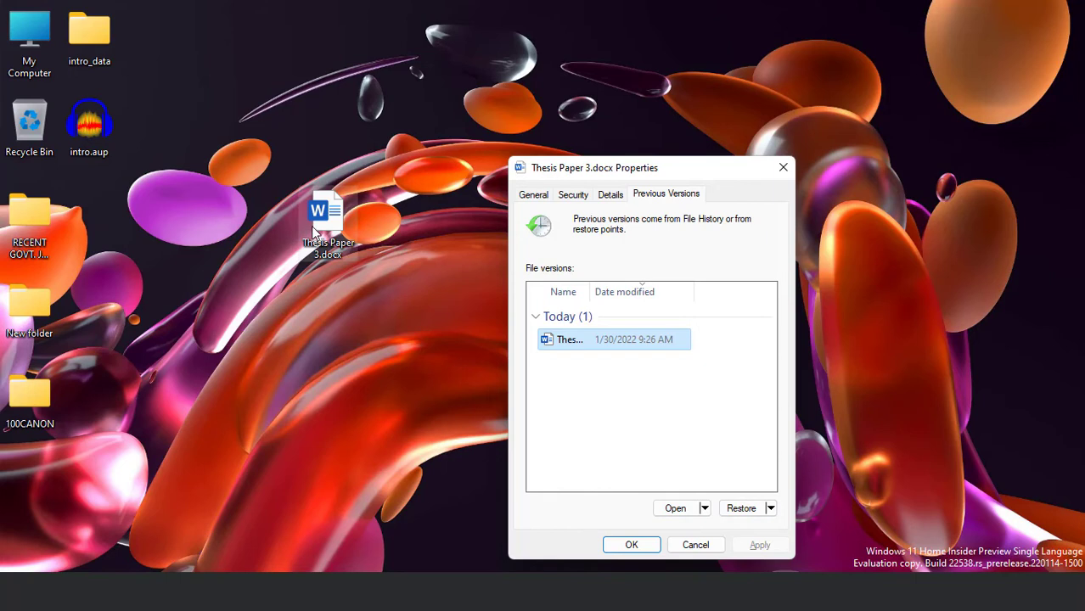
pyautogui.click(675, 513)
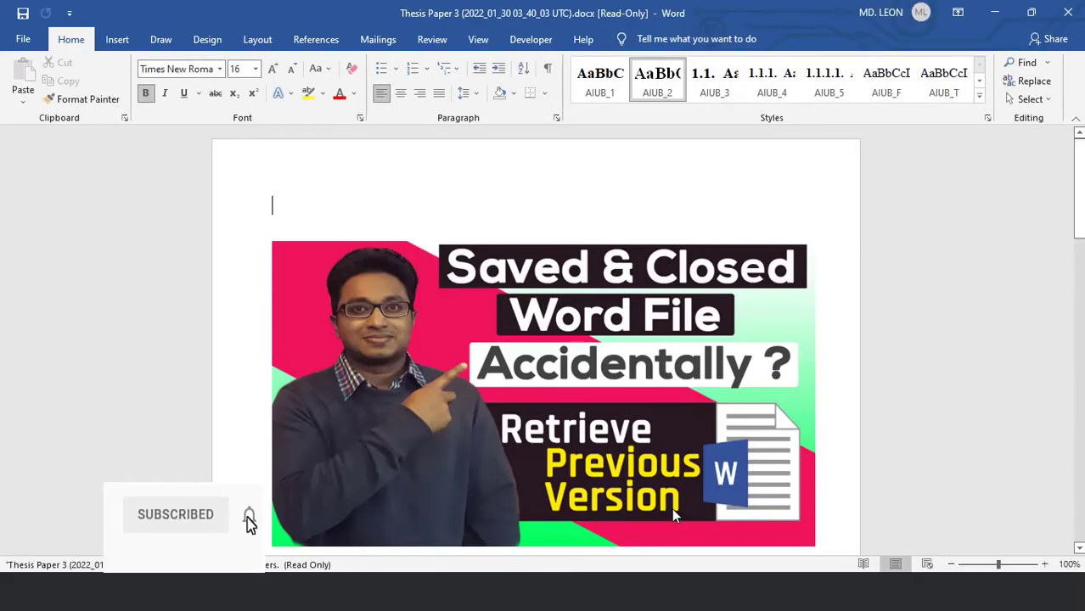
# Step: Review the read-only 84-page restored thesis, then bring up the Run box
pyautogui.scroll(-1, 672, 508)
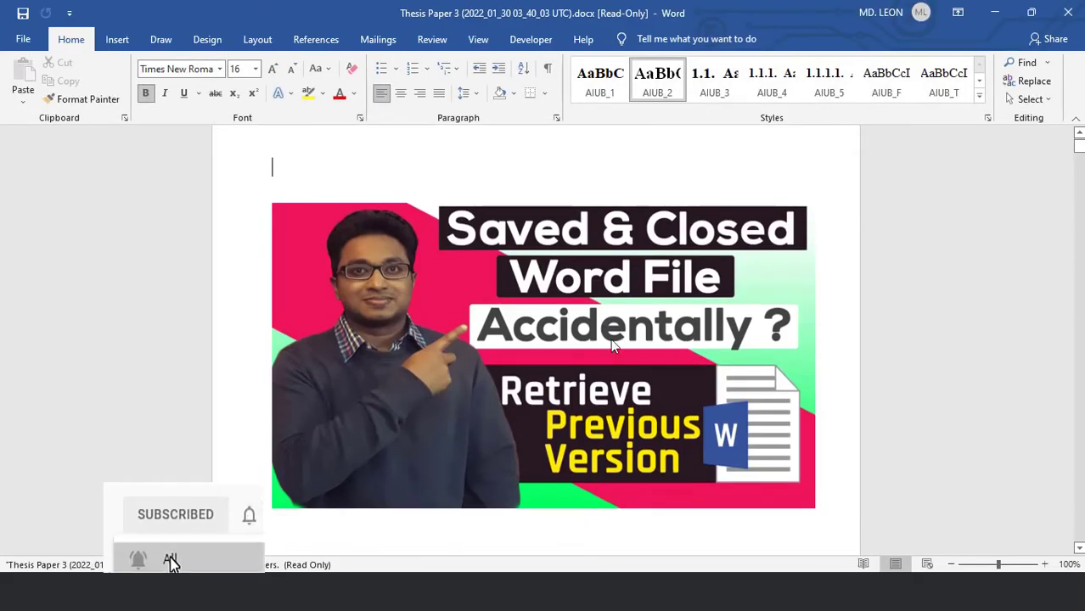
pyautogui.scroll(-1, 611, 340)
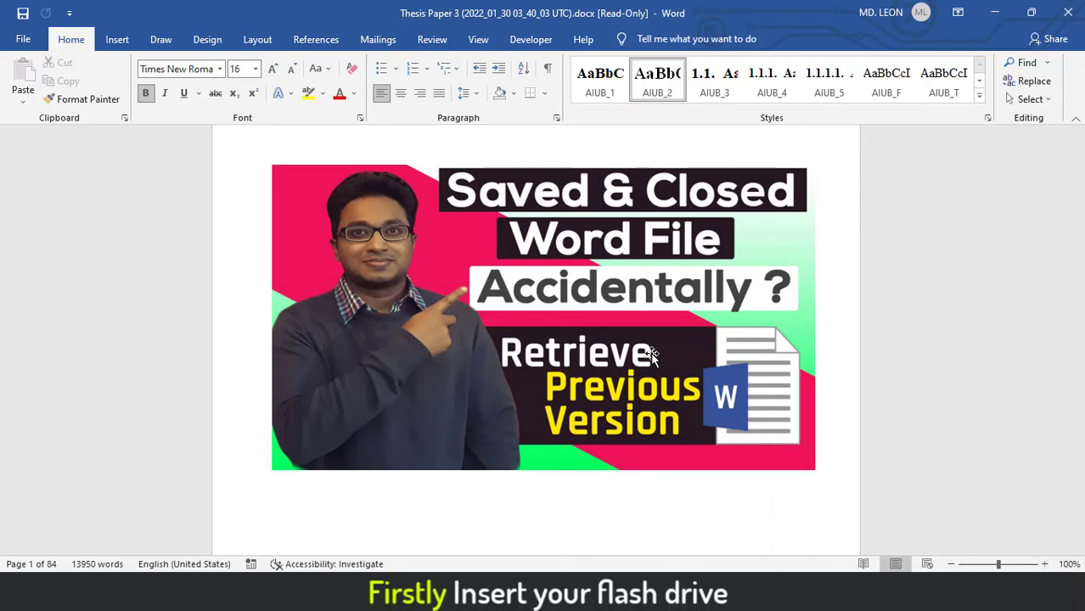
pyautogui.press('super+r')
# Step: Turn File History on, run an immediate backup to H:, then turn it off again
pyautogui.click(135, 540)
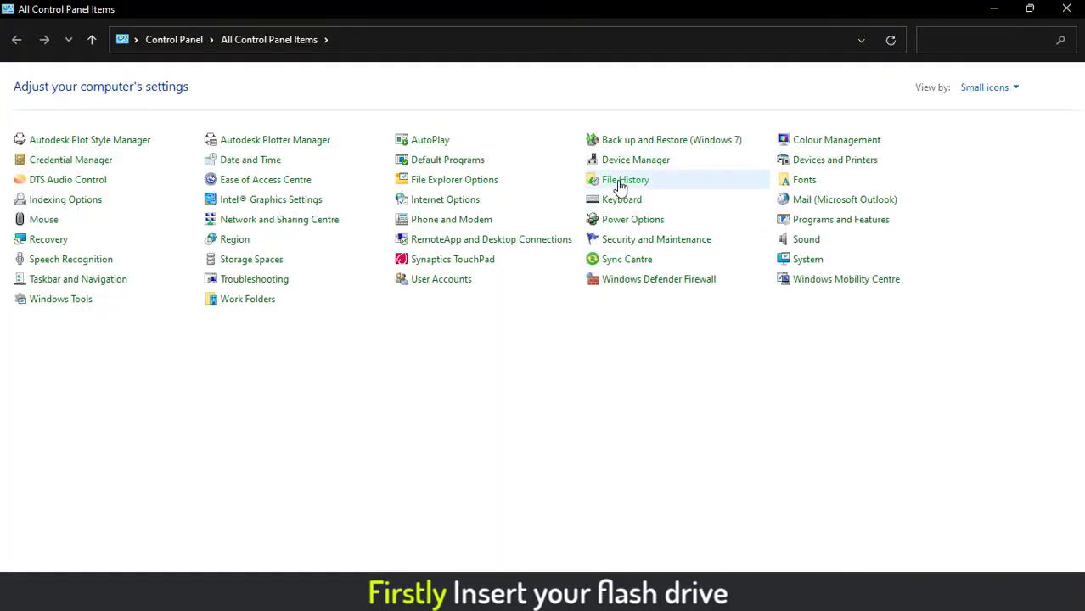
pyautogui.click(623, 180)
pyautogui.click(608, 240)
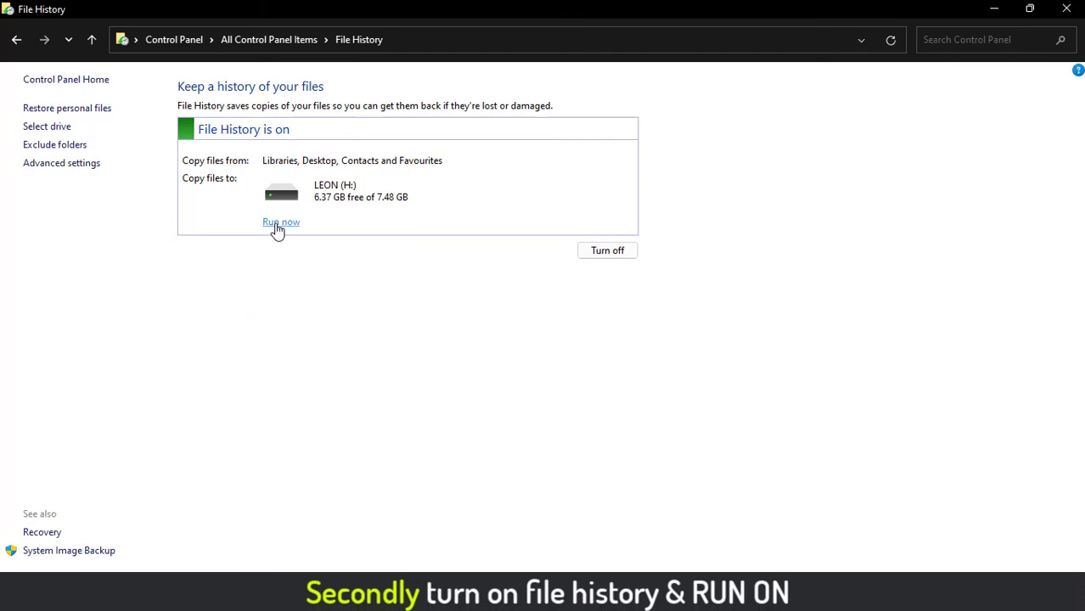
pyautogui.click(278, 223)
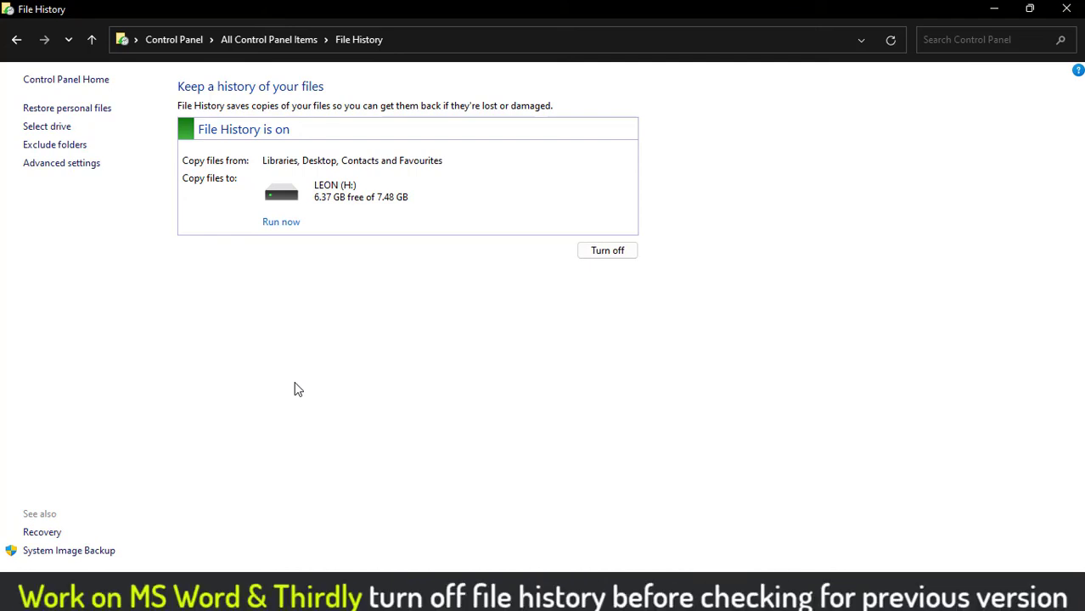
pyautogui.click(608, 253)
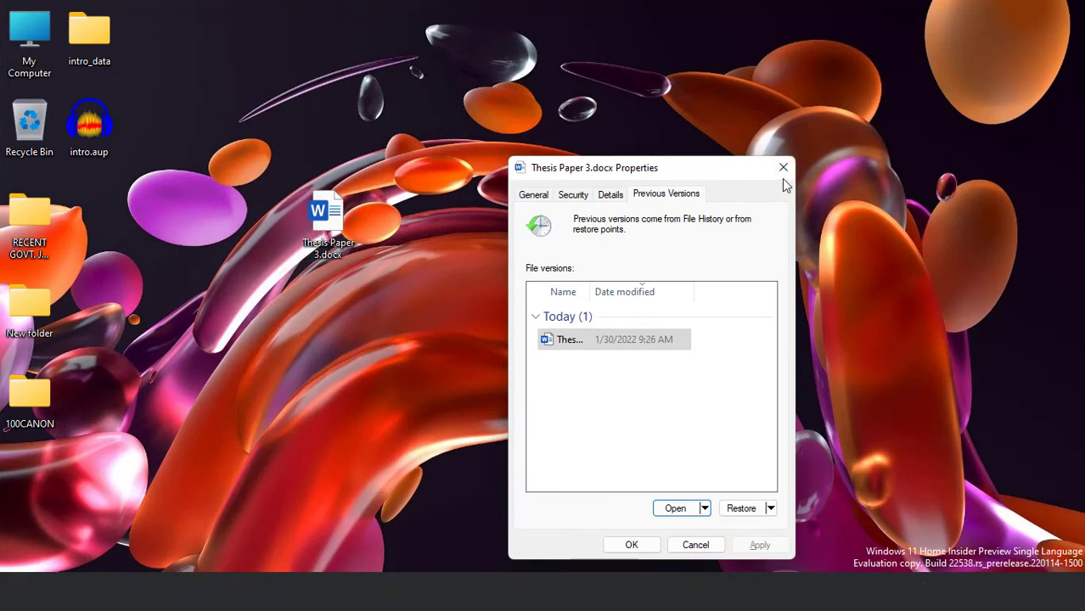
# Step: Close the thesis file's Properties and open My Computer to view the drives
pyautogui.click(576, 341)
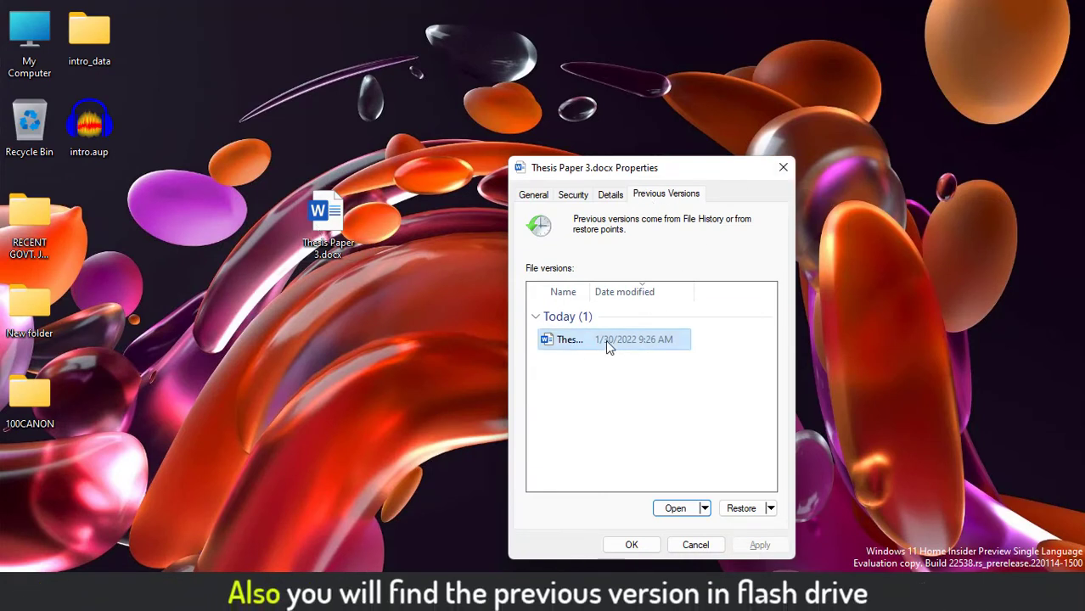
pyautogui.click(783, 167)
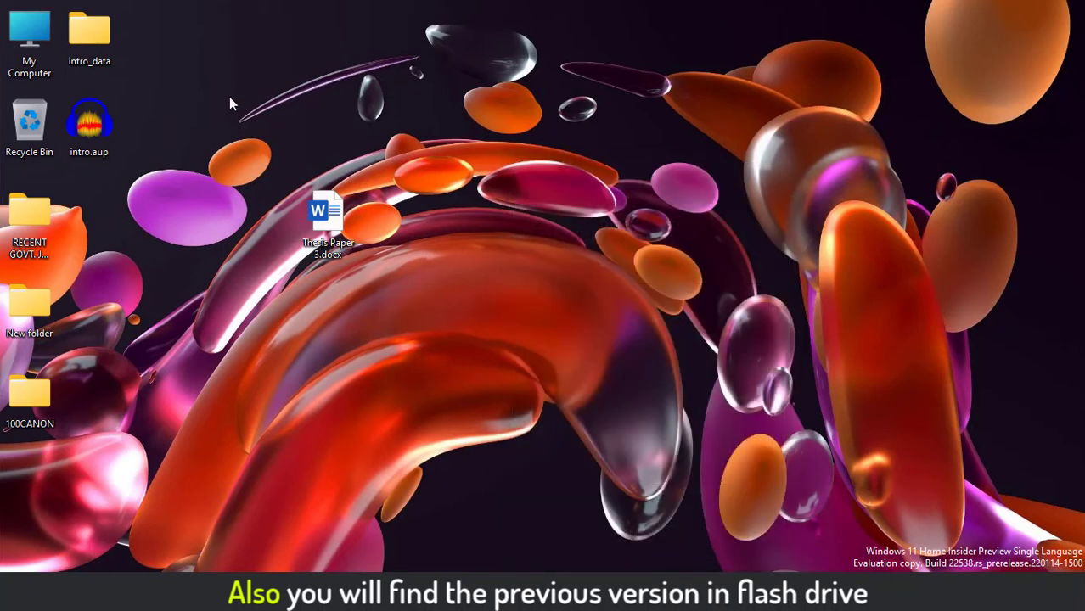
pyautogui.doubleClick(32, 34)
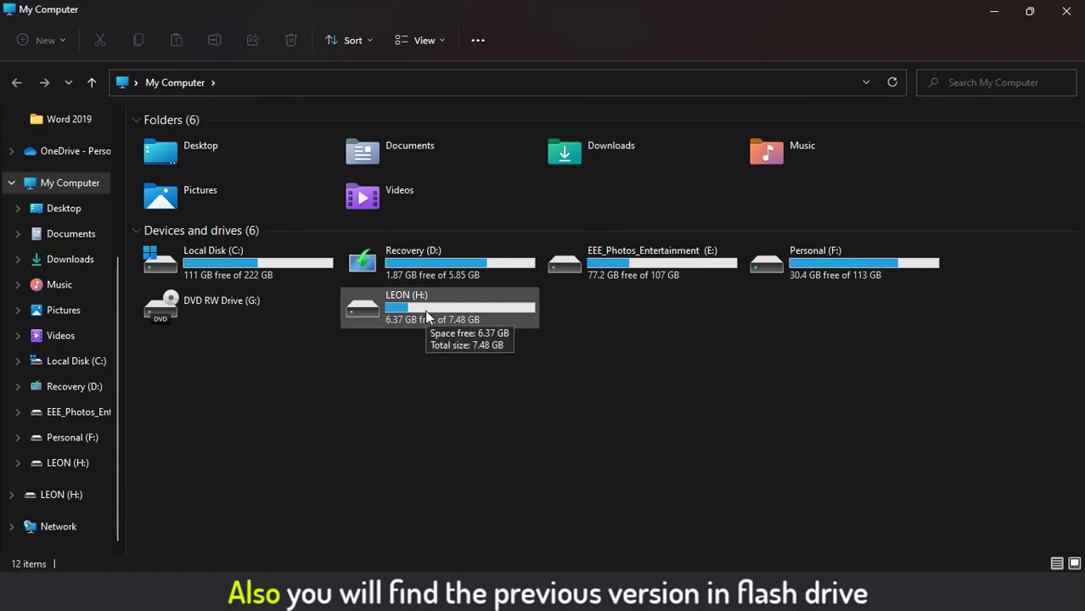
# Step: Browse H:\FileHistory to Data\C\Users\user\Desktop and open Thesis Paper 3 (2022_01_30 03_40_03 UTC).docx
pyautogui.doubleClick(427, 311)
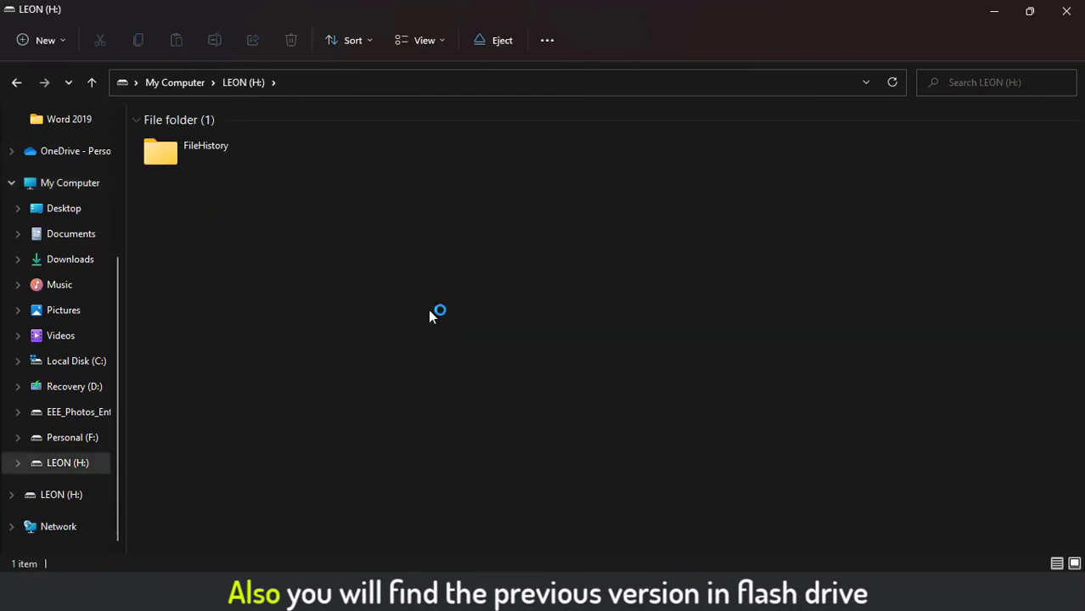
pyautogui.doubleClick(208, 159)
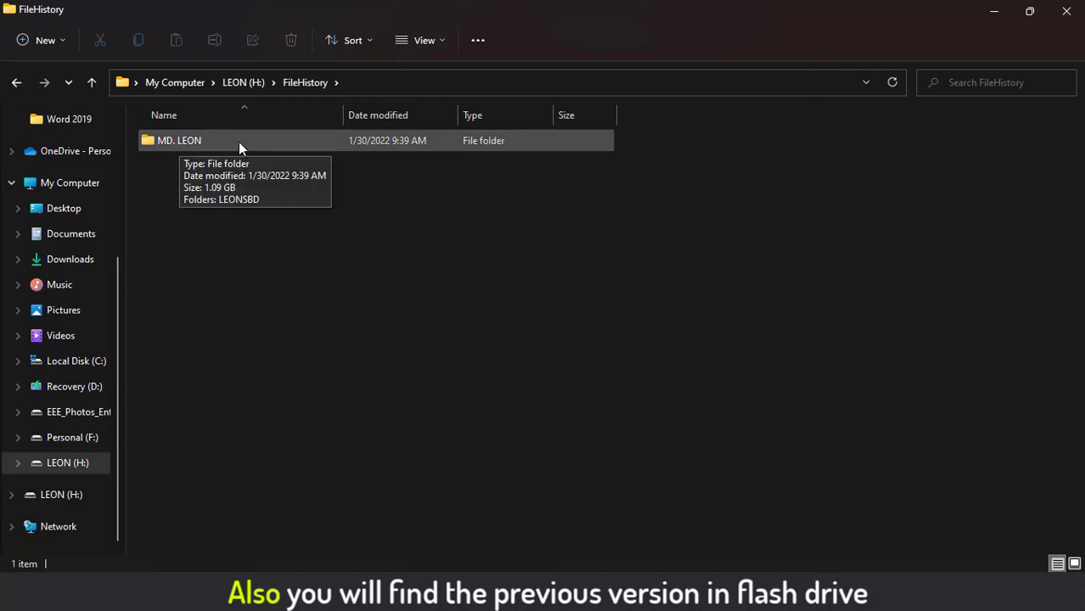
pyautogui.doubleClick(239, 142)
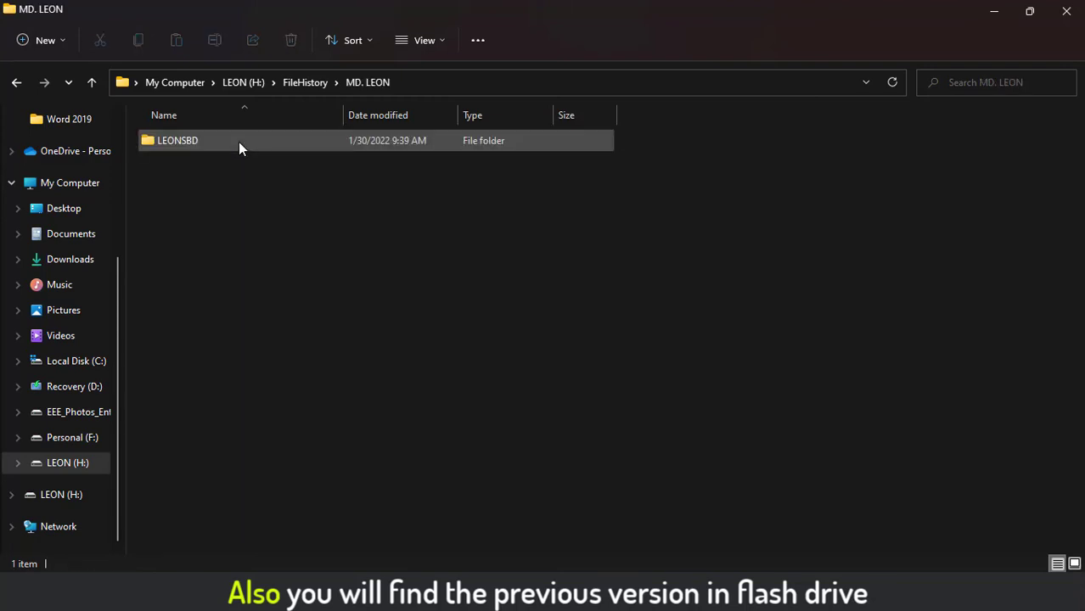
pyautogui.doubleClick(239, 142)
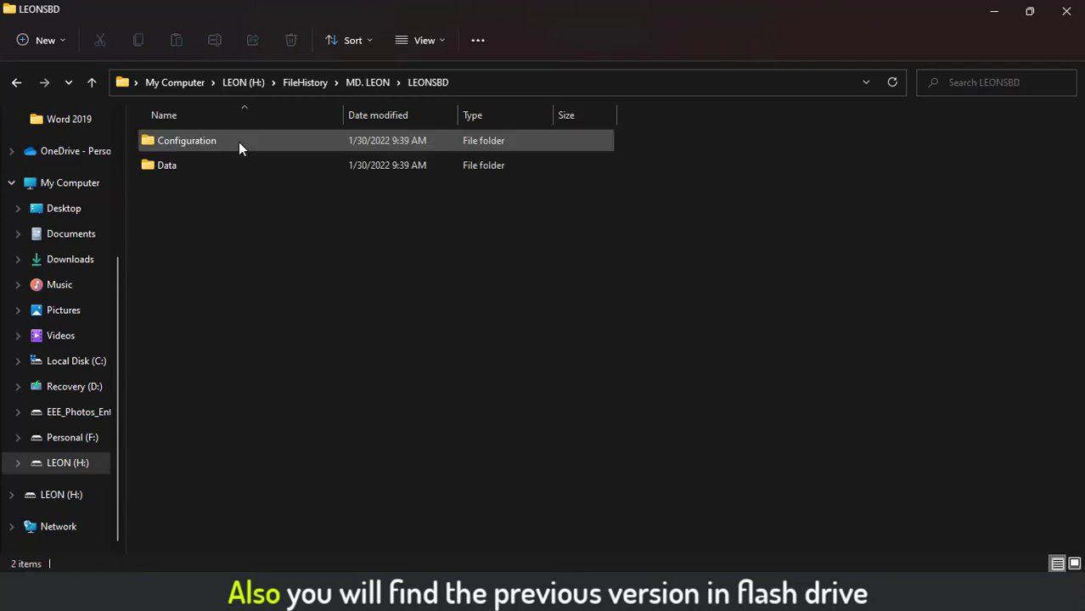
pyautogui.doubleClick(211, 167)
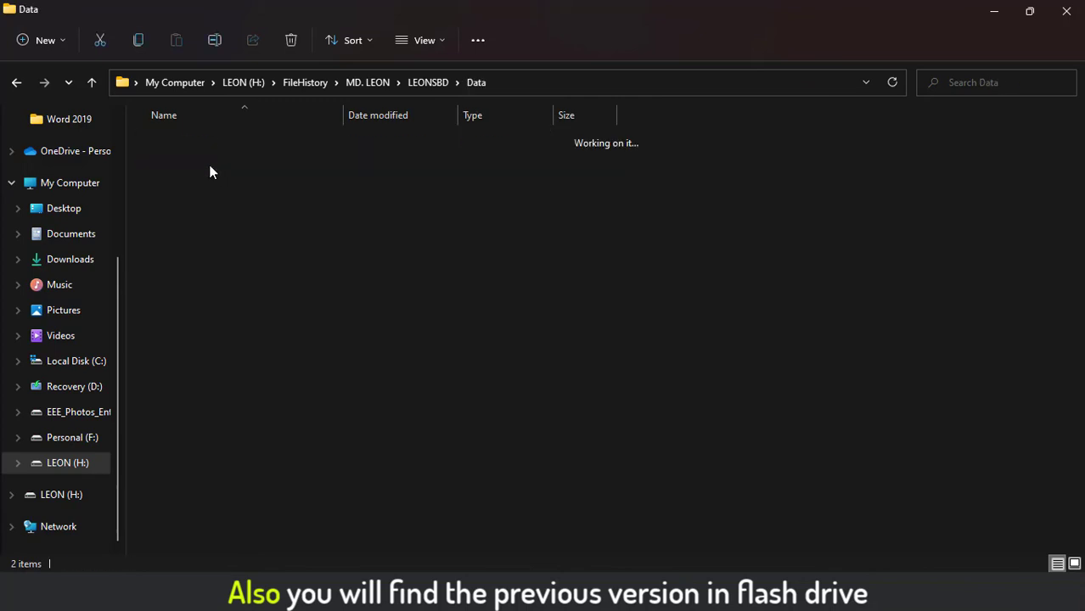
pyautogui.doubleClick(222, 168)
pyautogui.doubleClick(238, 140)
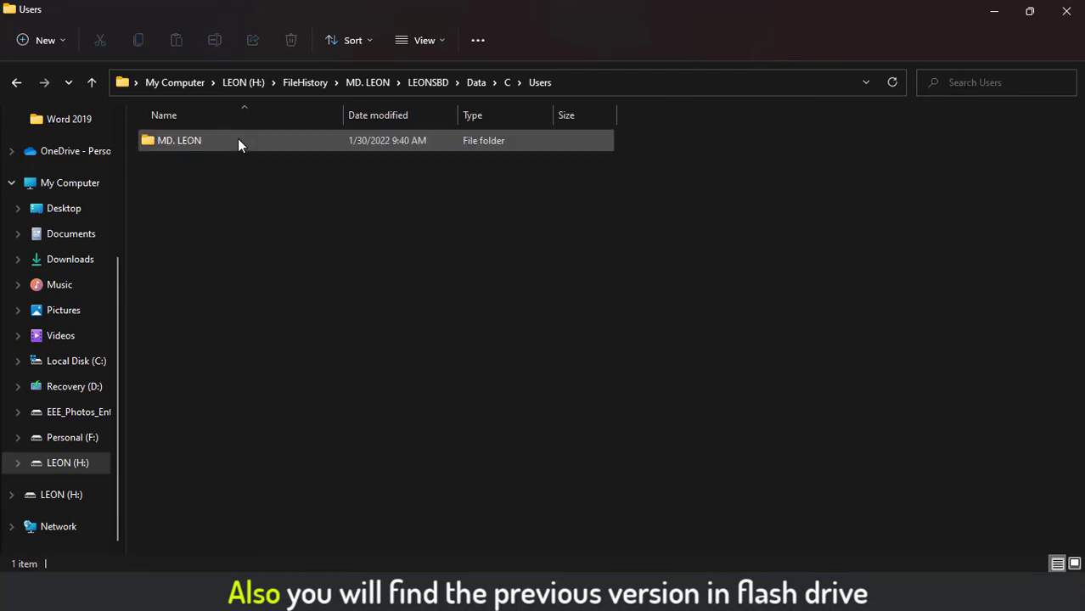
pyautogui.doubleClick(238, 140)
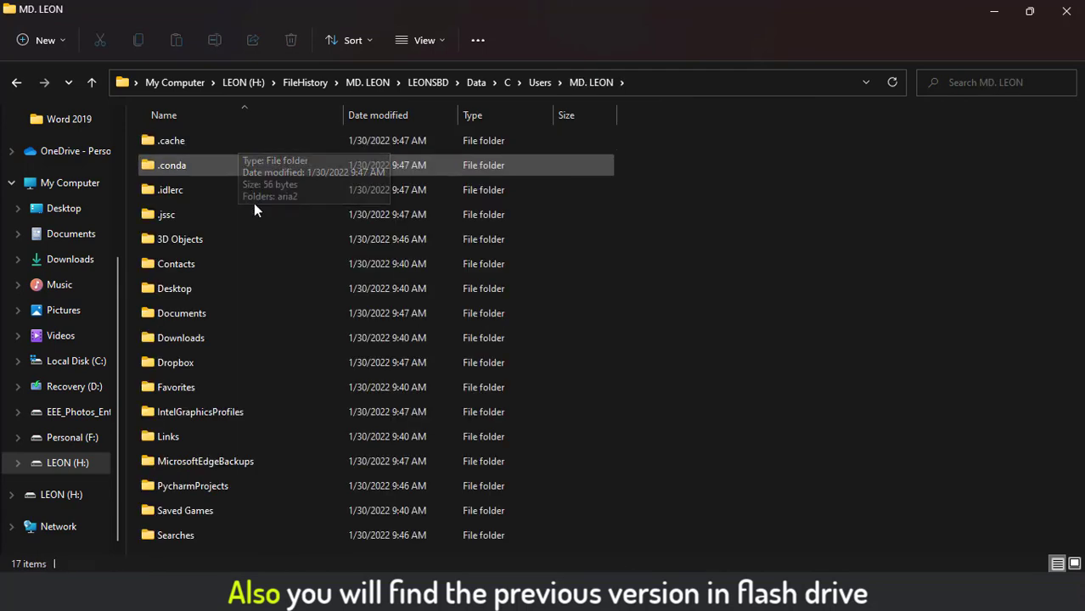
pyautogui.doubleClick(233, 292)
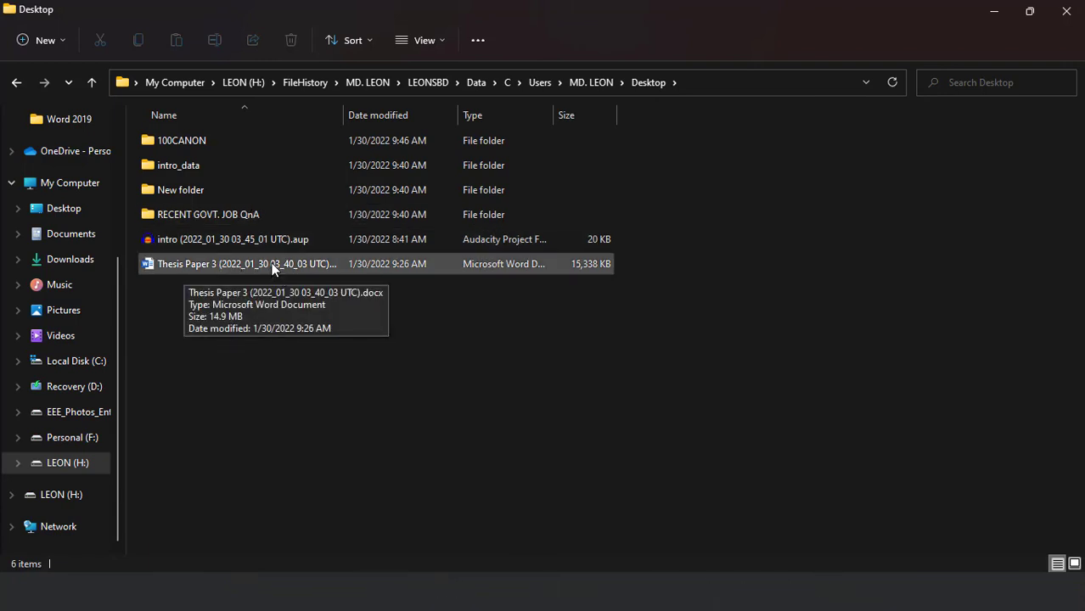
pyautogui.click(272, 270)
pyautogui.doubleClick(272, 264)
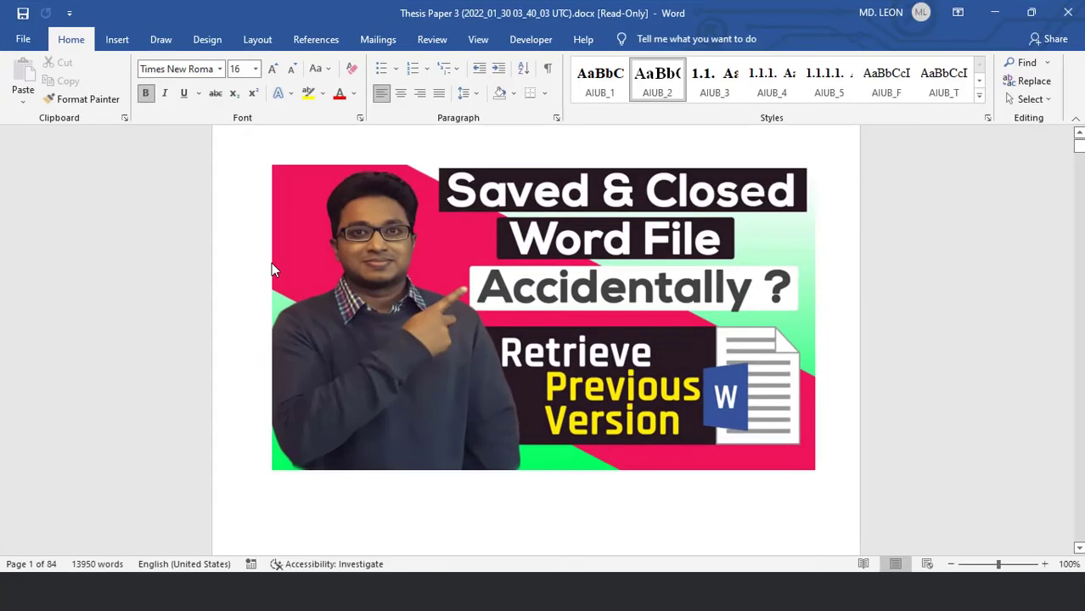